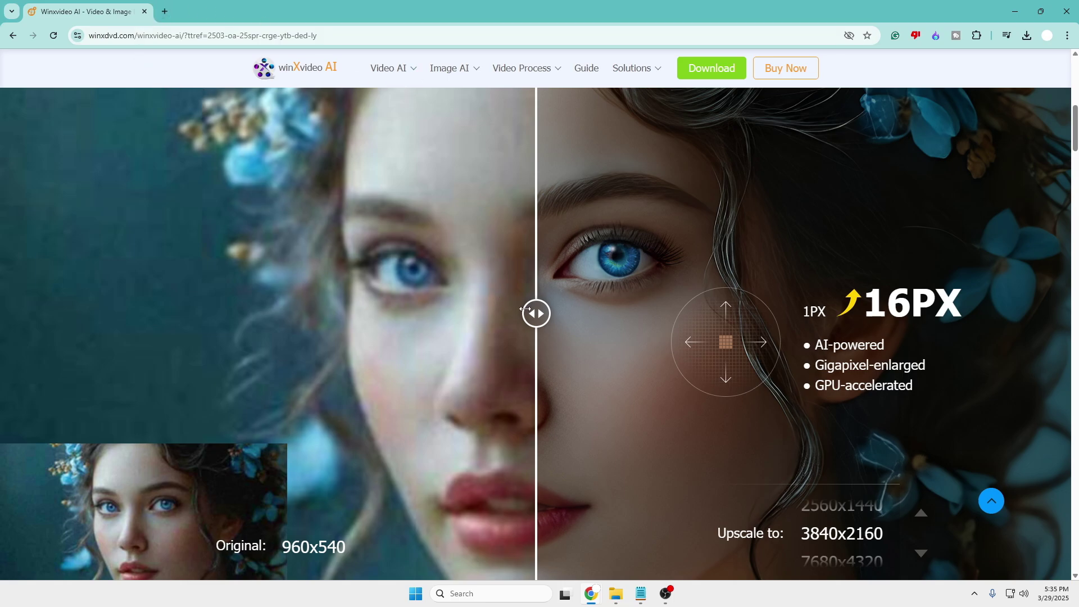
Compare the 960x540 original portrait with its 3840x2160 AI upscale, then scroll down the page.
drag(541, 315, 479, 303)
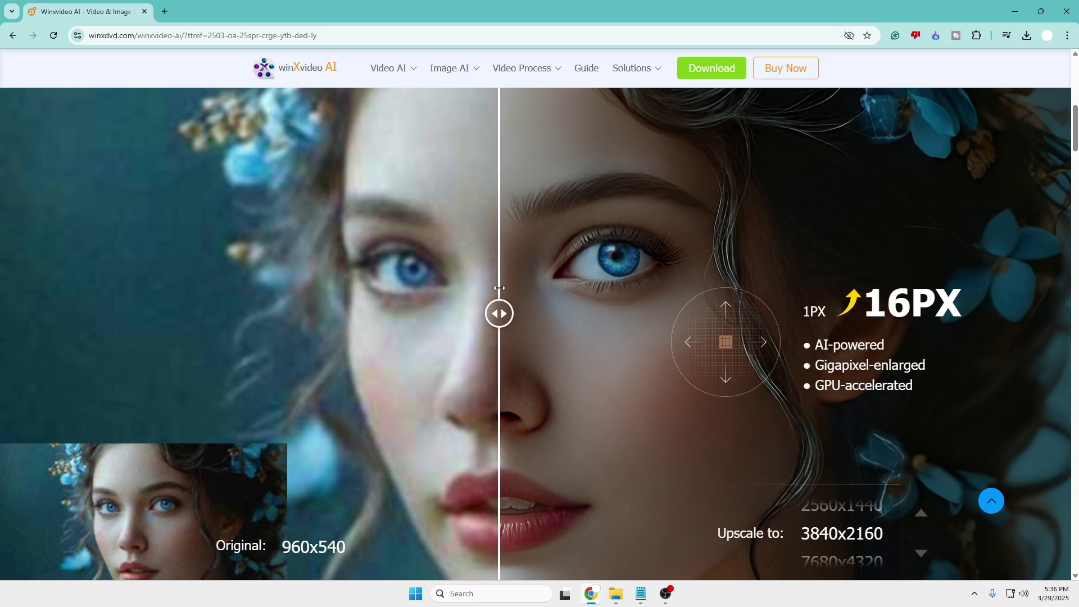
scroll(394, 231, down, 8)
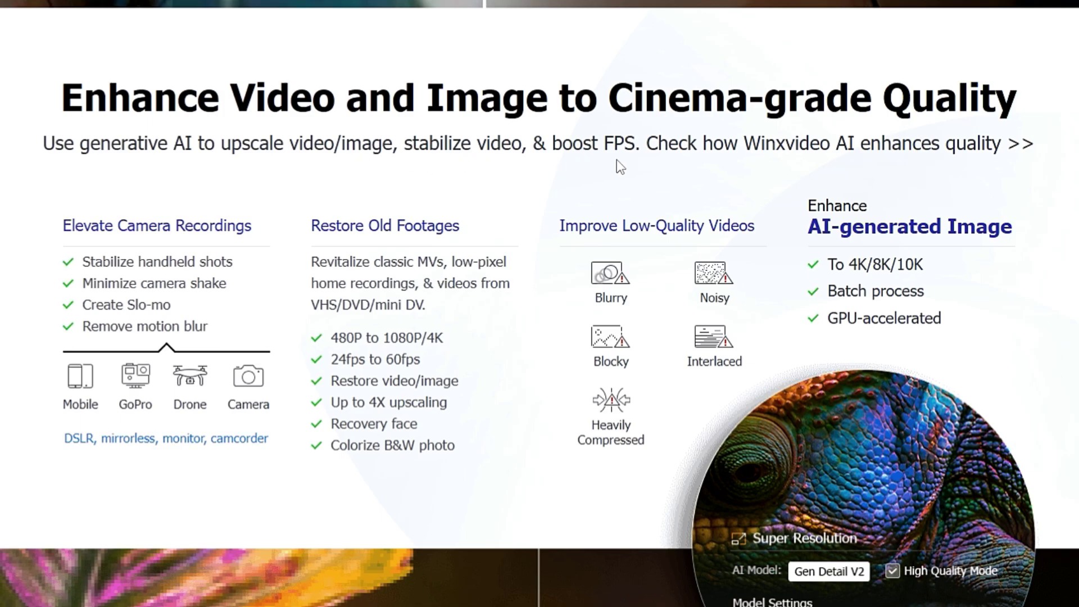
Browse the feature sections and start downloading the Winxvideo AI installer from the header.
scroll(617, 160, down, 1)
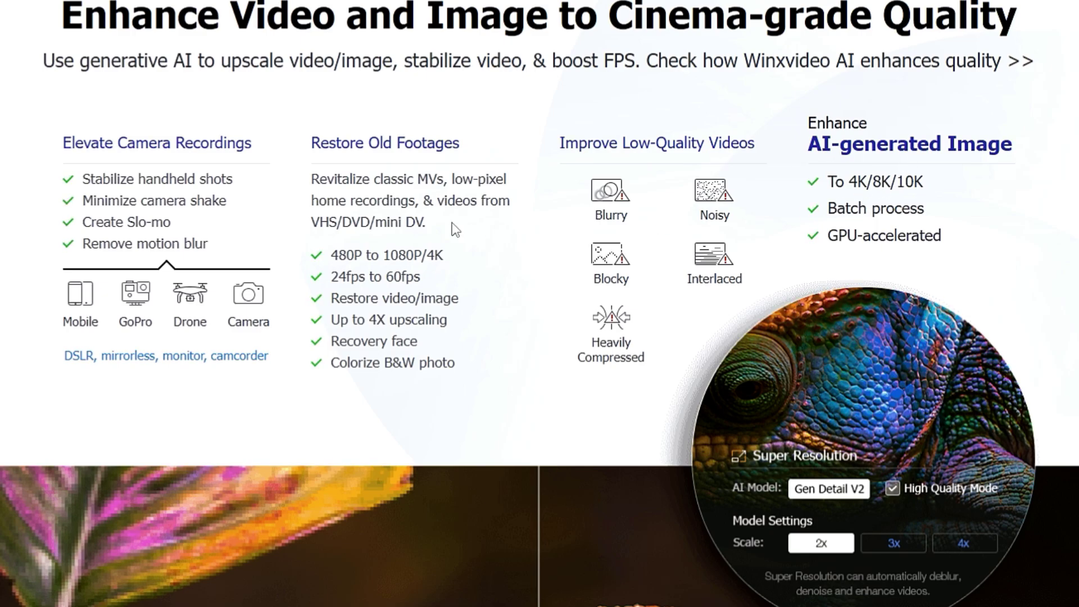
scroll(632, 106, down, 10)
scroll(633, 112, down, 5)
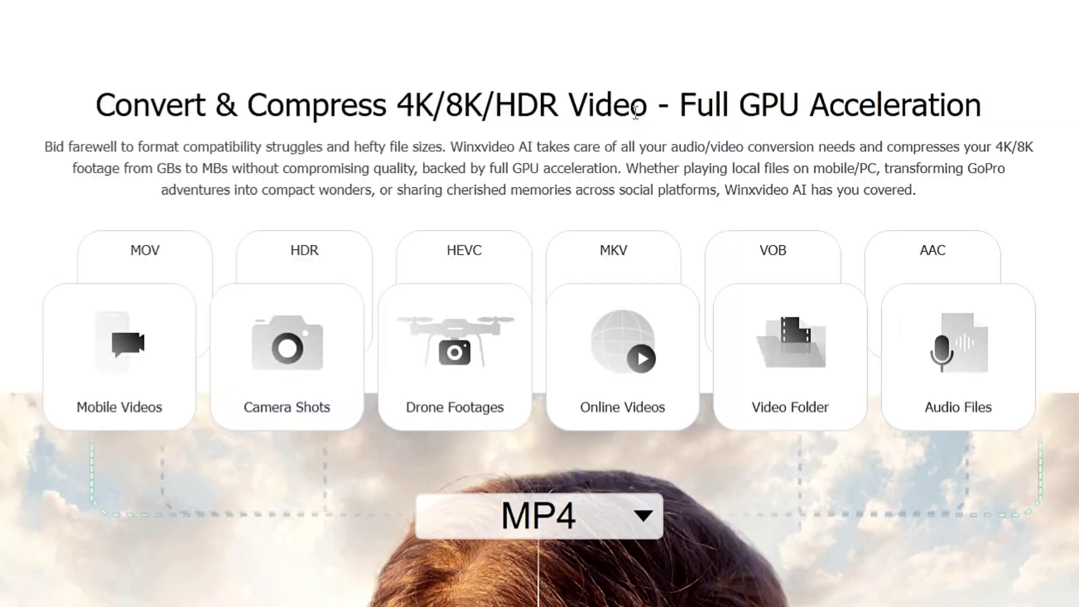
scroll(337, 192, up, 15)
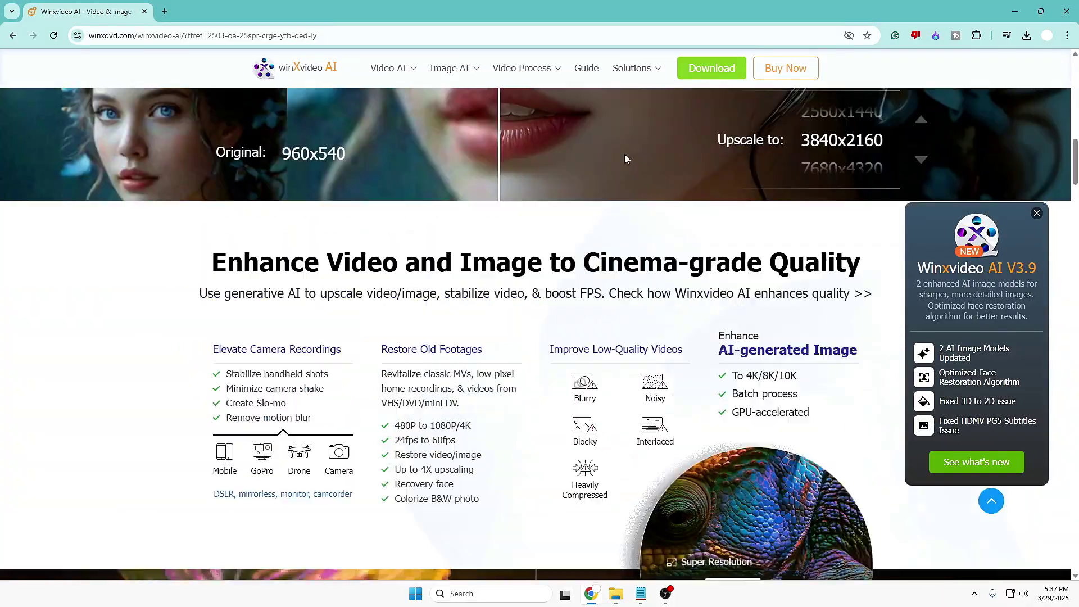
scroll(625, 159, up, 4)
click(713, 77)
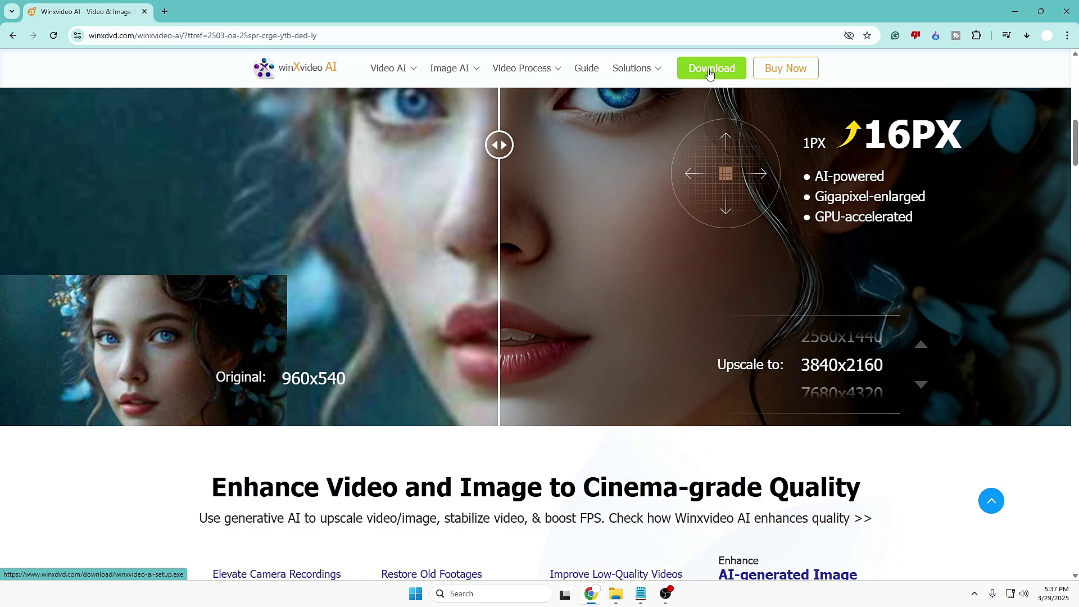
Check the installer's download progress in Chrome's download panel.
click(1026, 35)
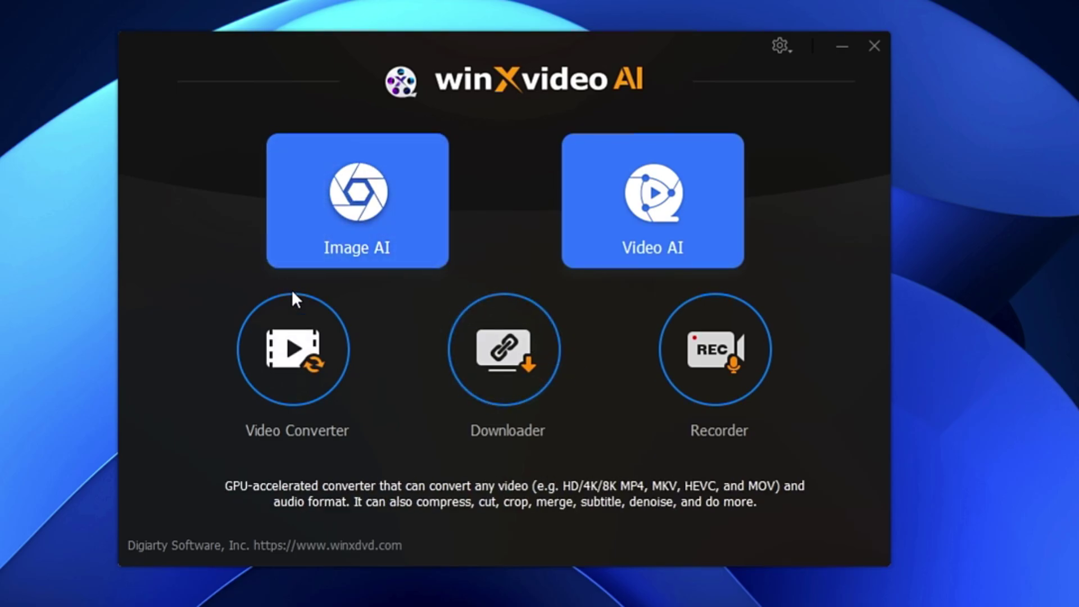
Load pexels-kelly-1179532-2876511.jpg from Downloads into Image AI.
click(376, 222)
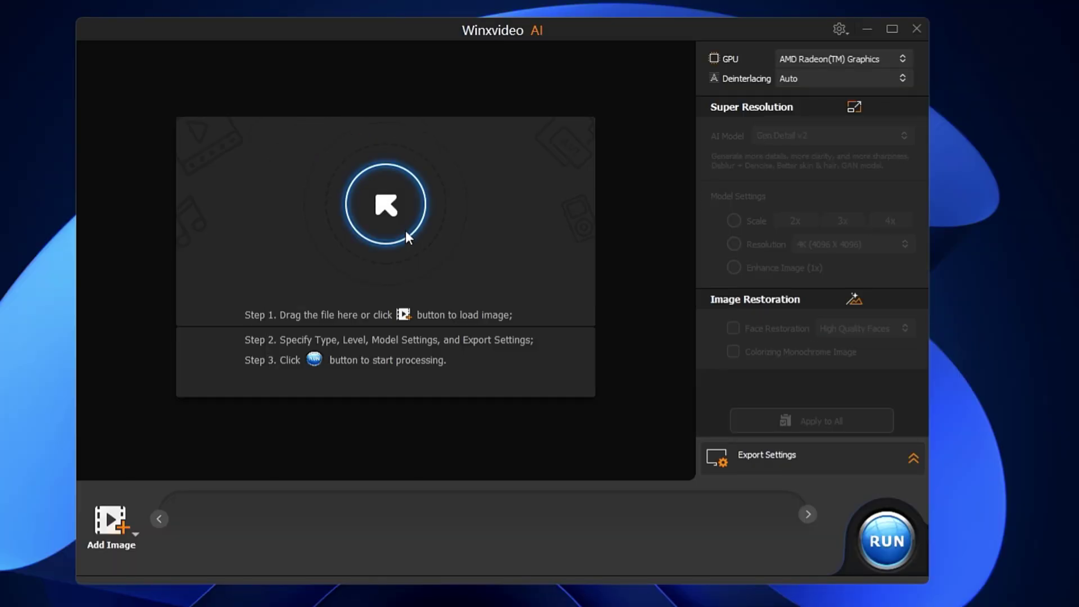
click(383, 211)
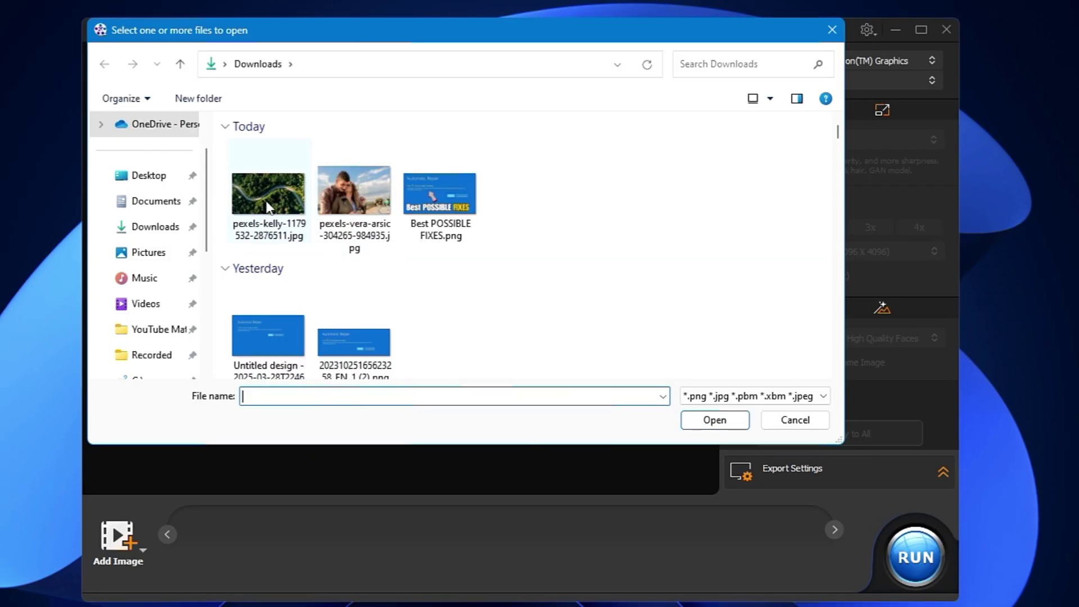
click(257, 201)
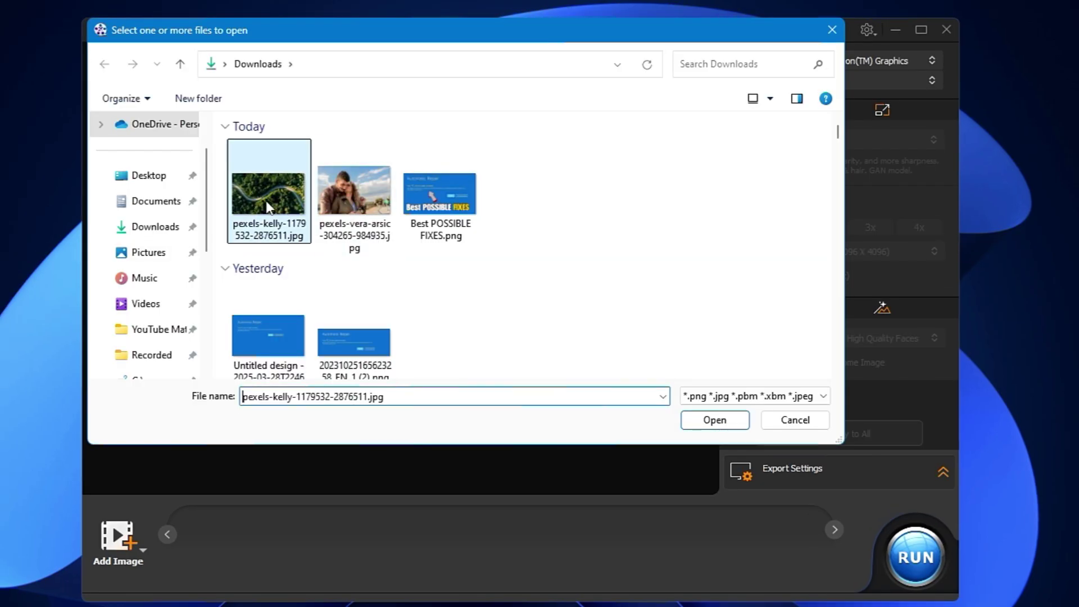
click(715, 421)
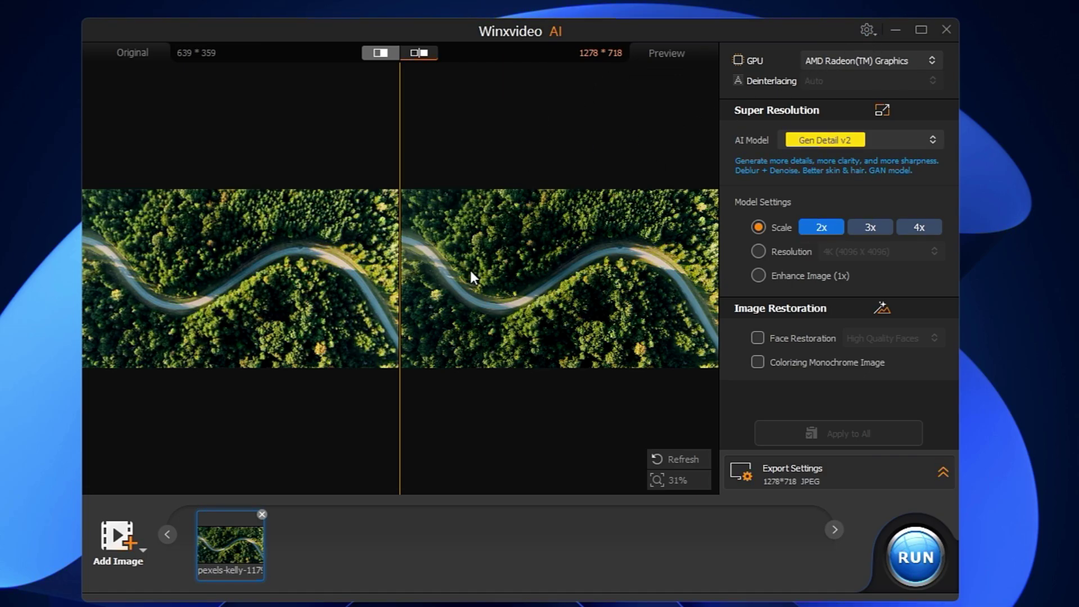
Show a split before/after view and set Super Resolution Scale to 4x (2556x1436).
click(390, 57)
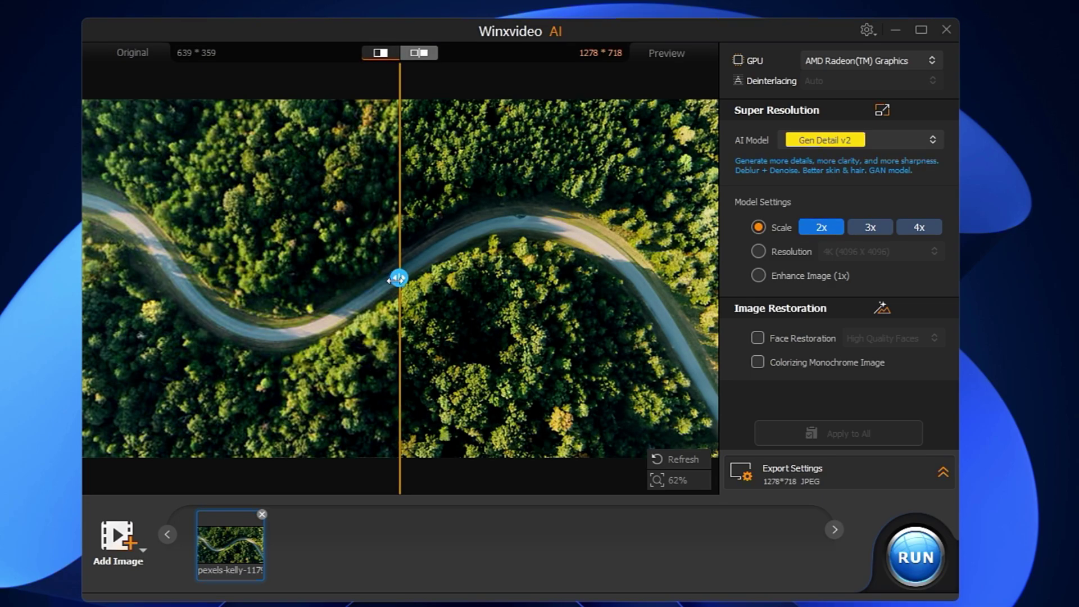
drag(397, 279, 418, 292)
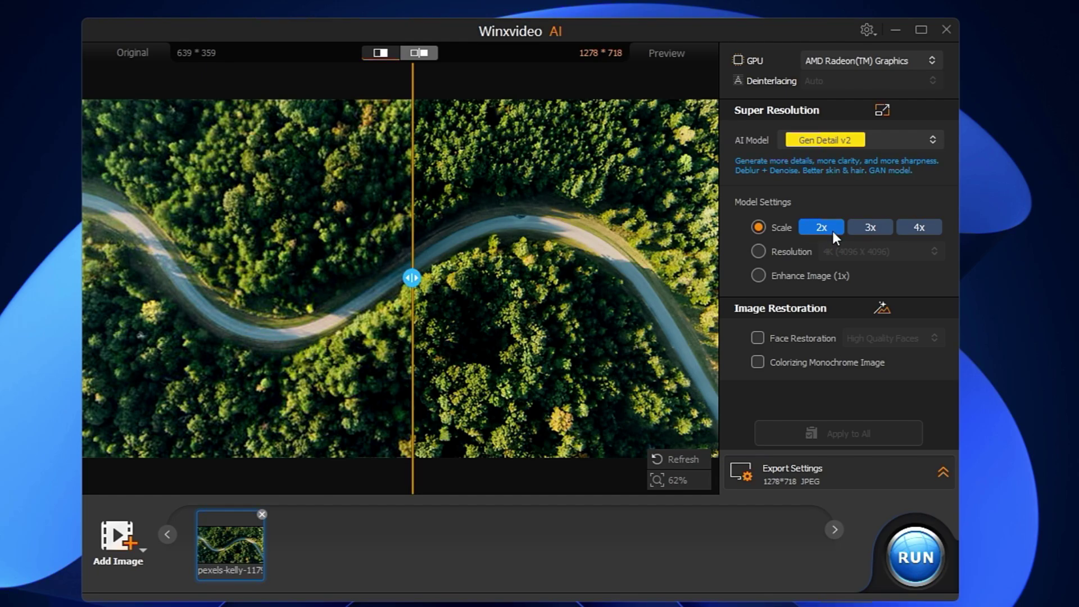
click(916, 227)
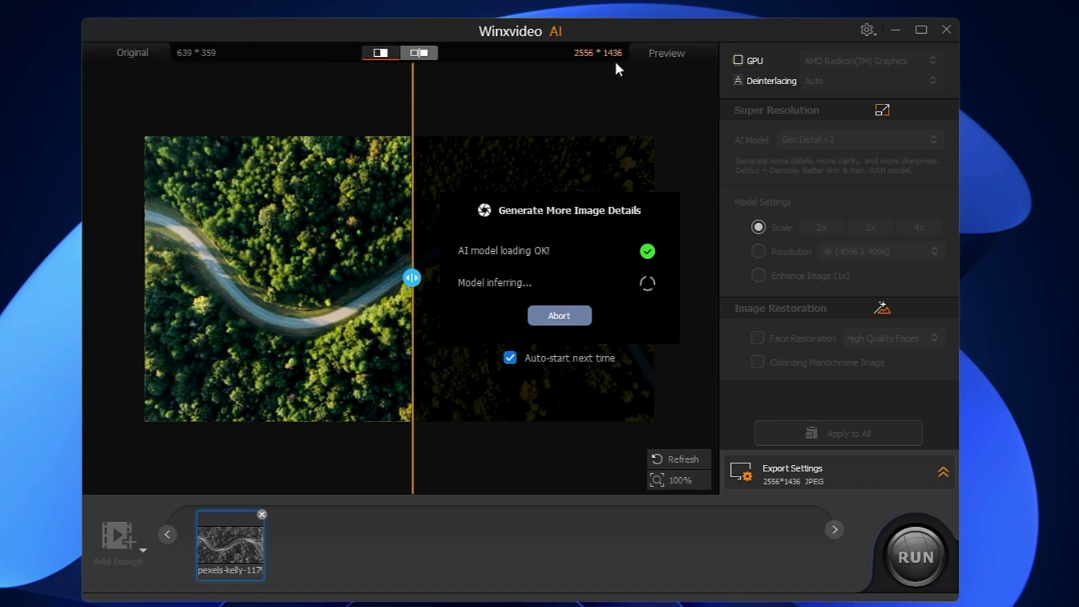
Compare the finished 4x Gen Detail v2 preview against the original in split view.
drag(413, 280, 725, 314)
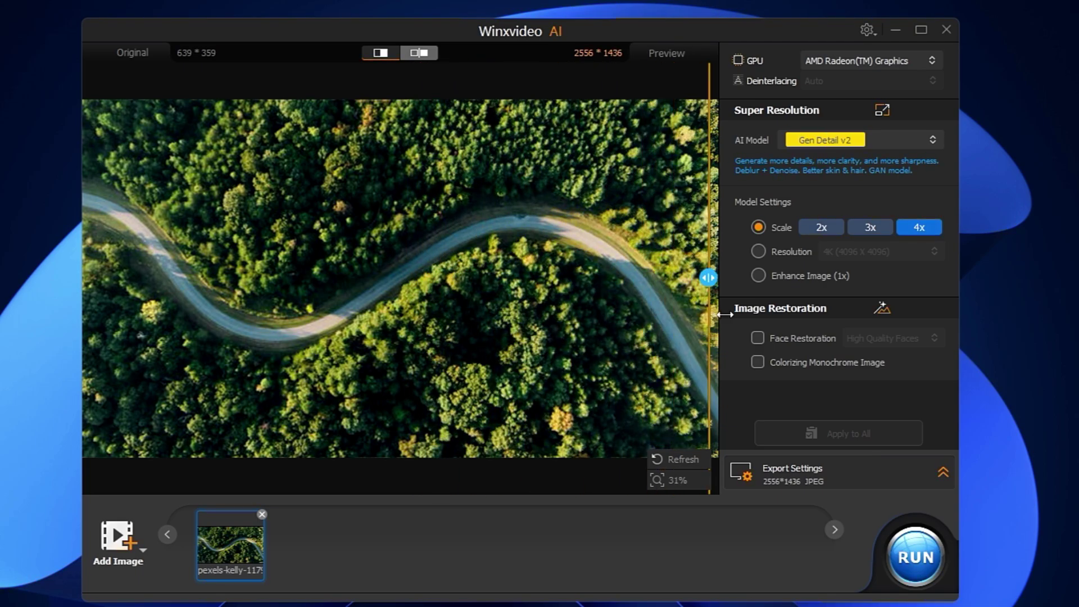
scroll(503, 289, up, 2)
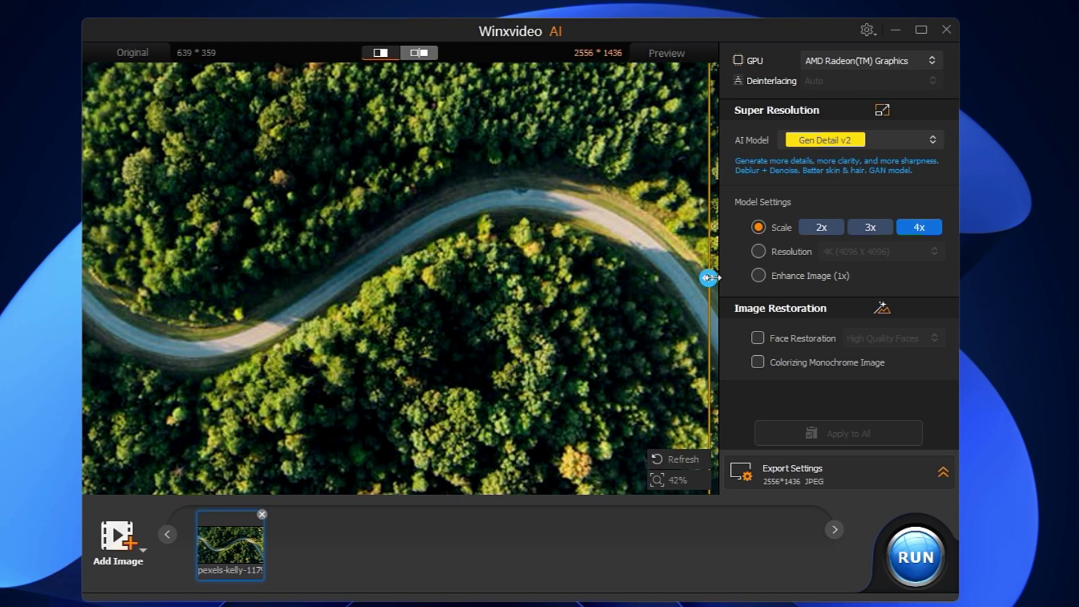
drag(711, 277, 431, 271)
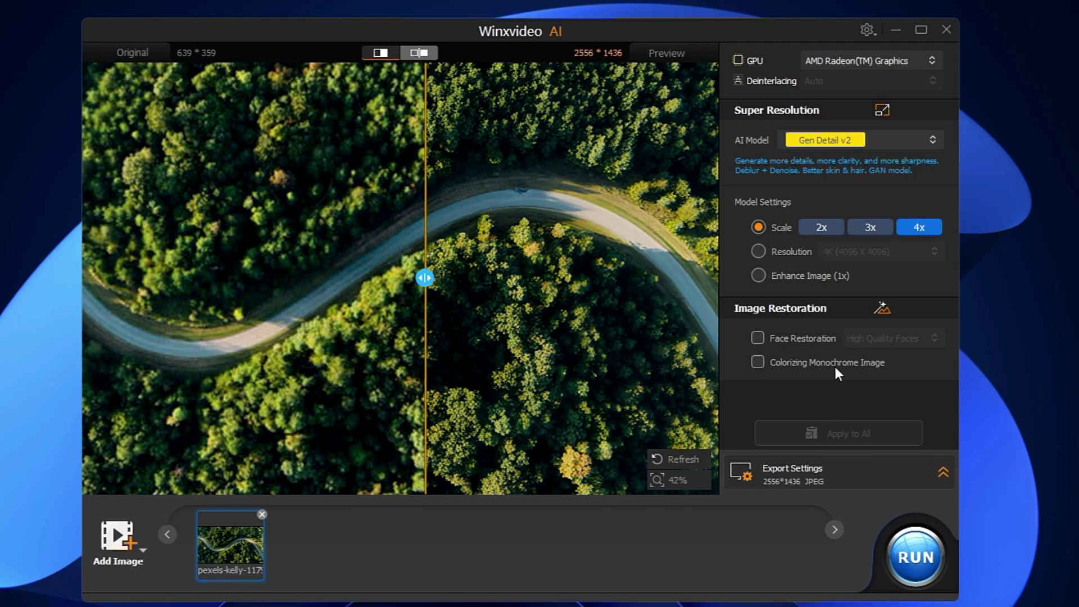
Preview Colorizing Monochrome Image on the forest photo, then switch it off again.
click(760, 362)
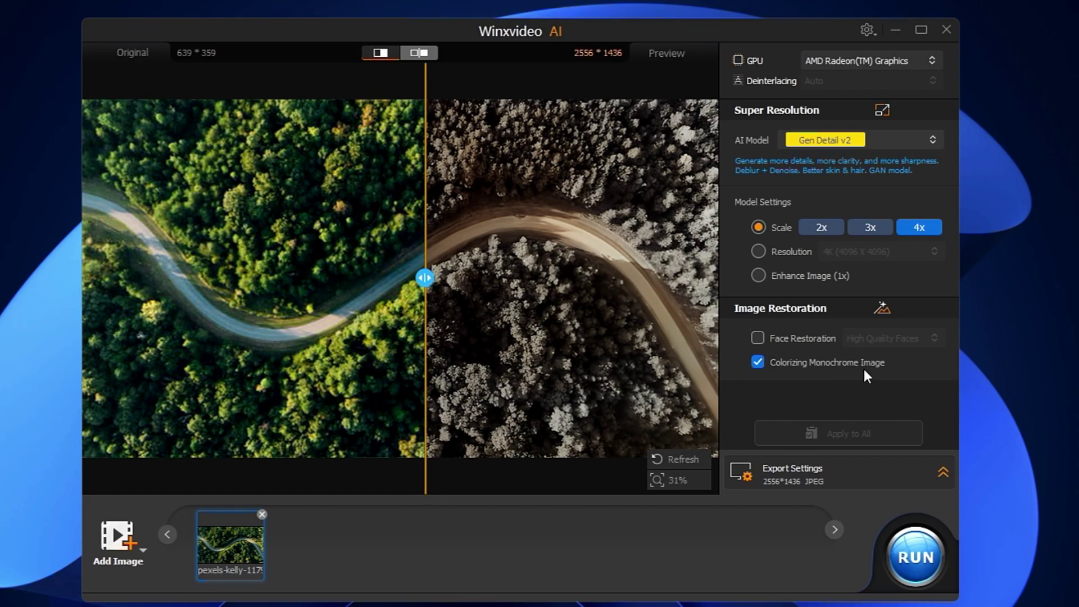
drag(425, 278, 185, 290)
drag(509, 319, 419, 320)
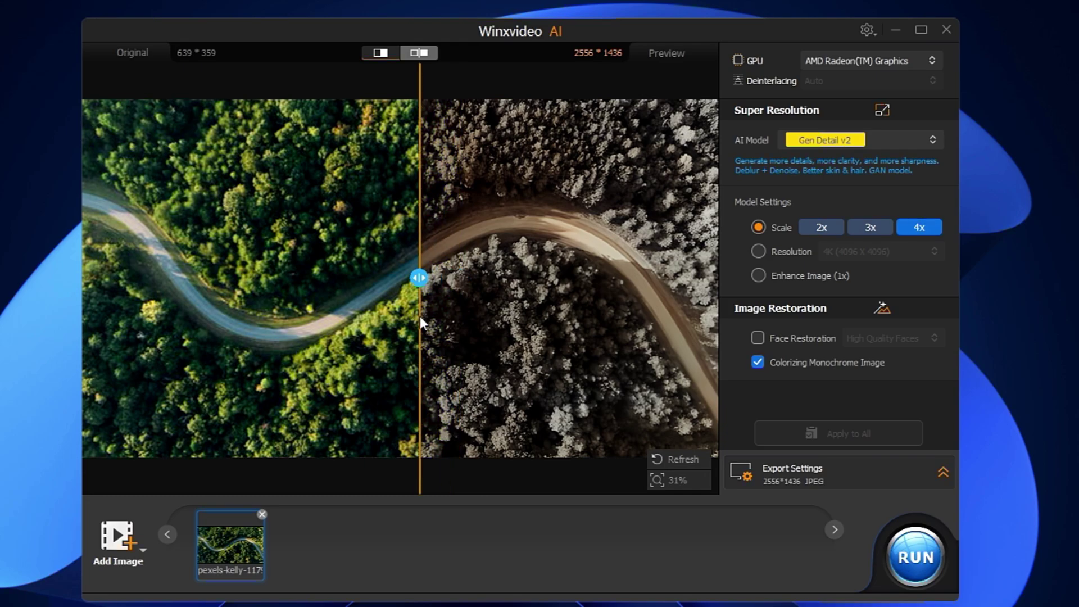
click(757, 362)
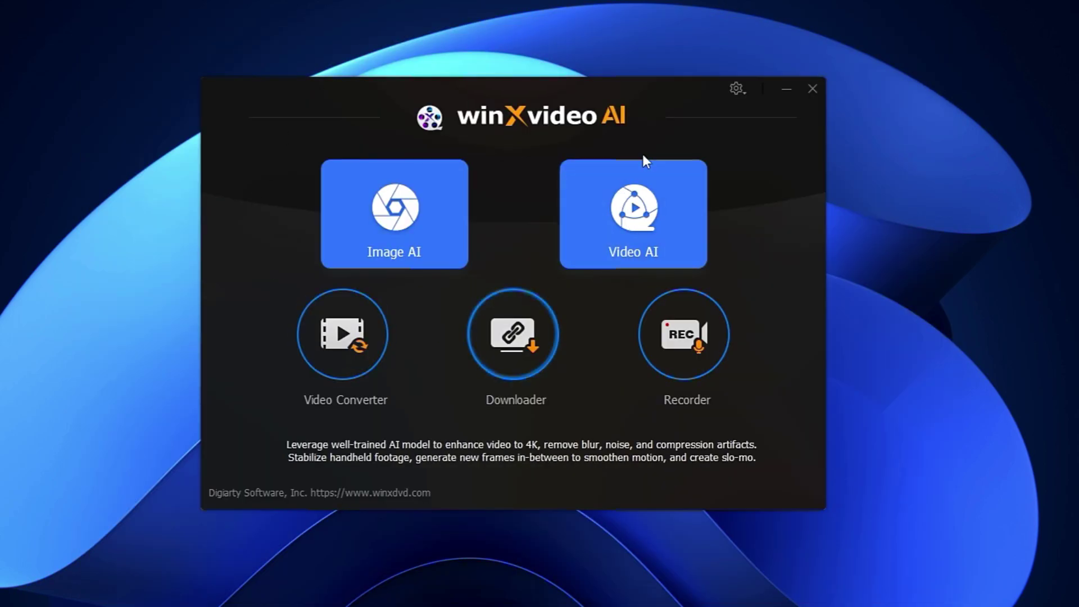
Load the 5302616-sd_640_338_25fps.mp4 clip into Video AI.
click(640, 251)
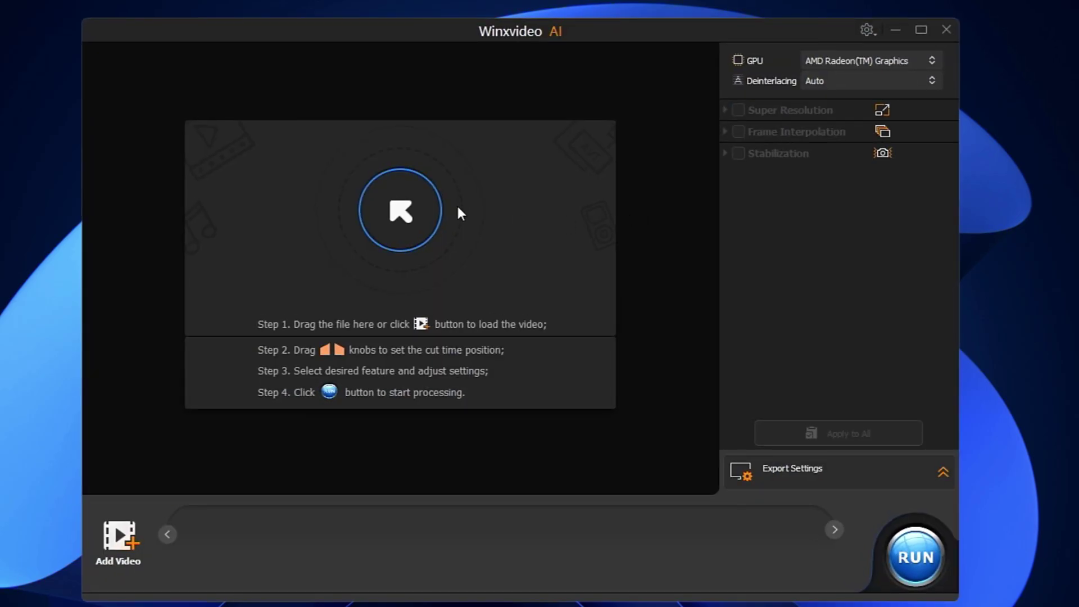
click(412, 218)
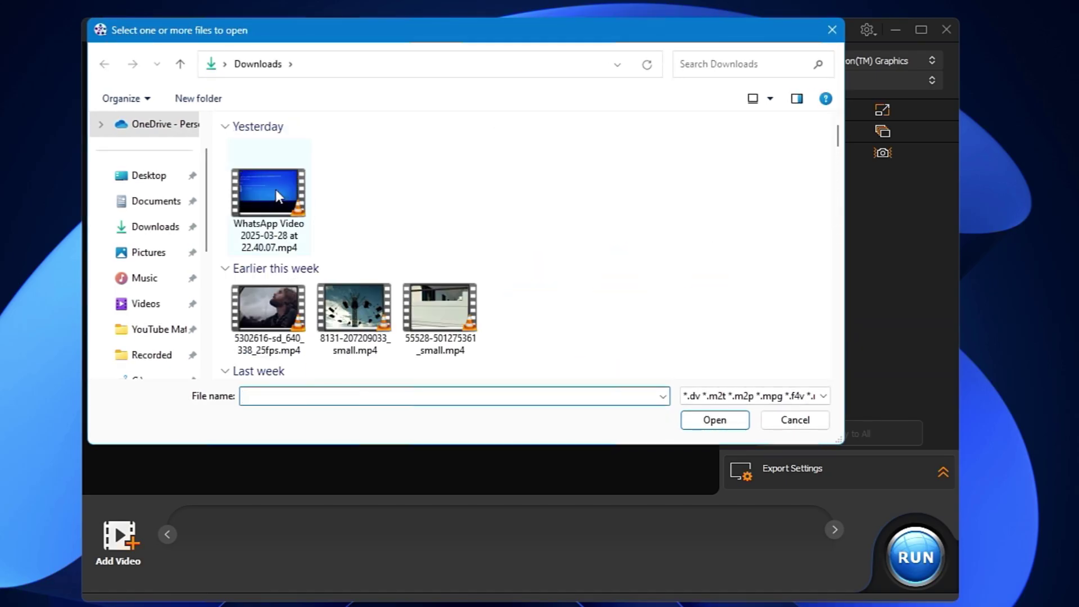
click(268, 308)
click(714, 419)
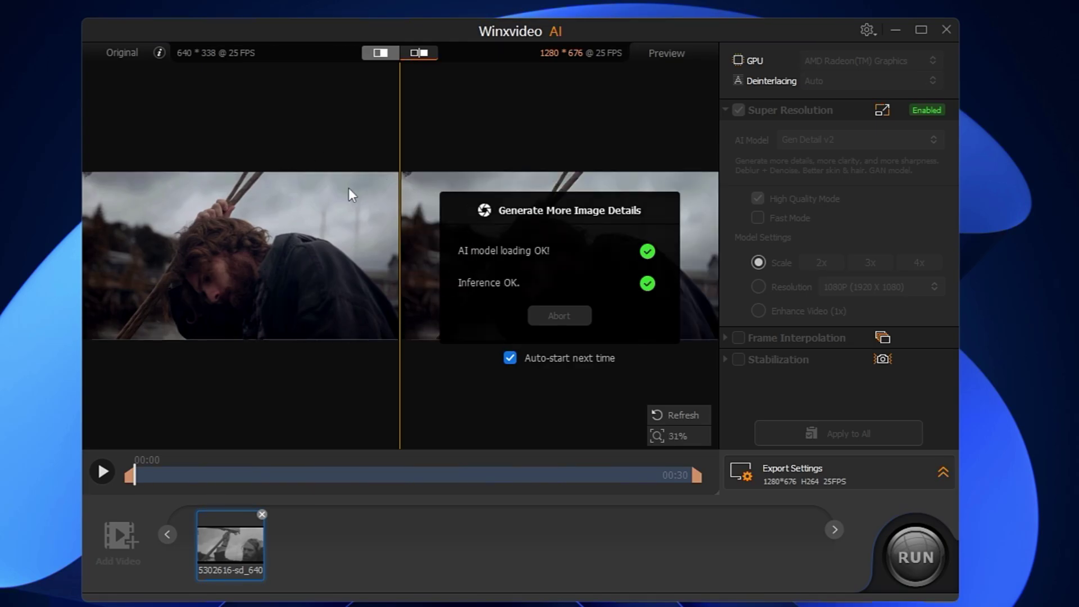
Play the clip in split before/after view and set Super Resolution scale to 4x.
click(381, 52)
drag(400, 255, 419, 276)
click(102, 472)
scroll(424, 260, up, 2)
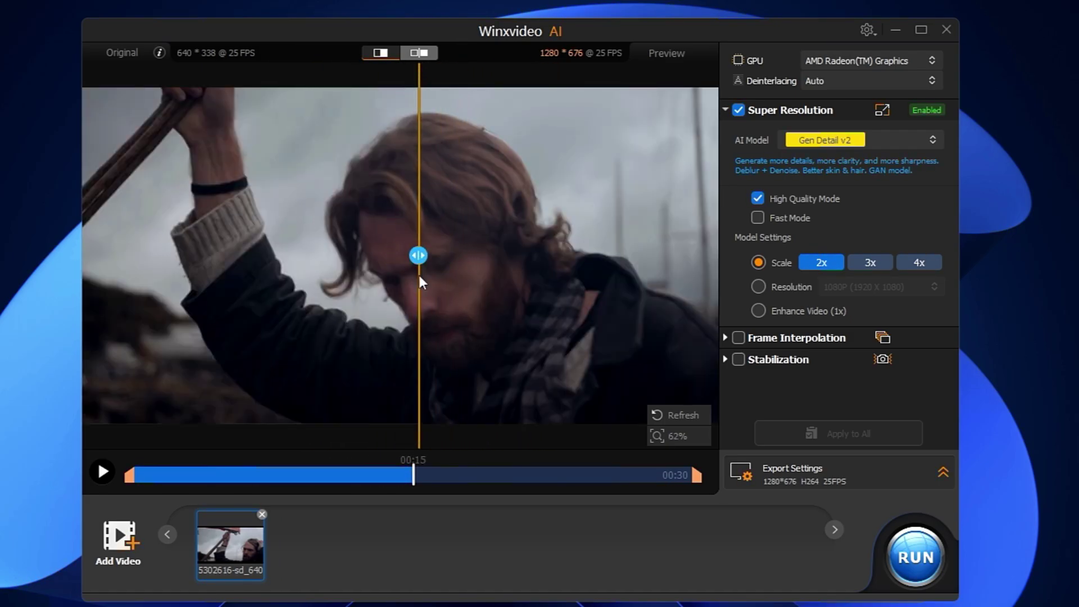
click(921, 263)
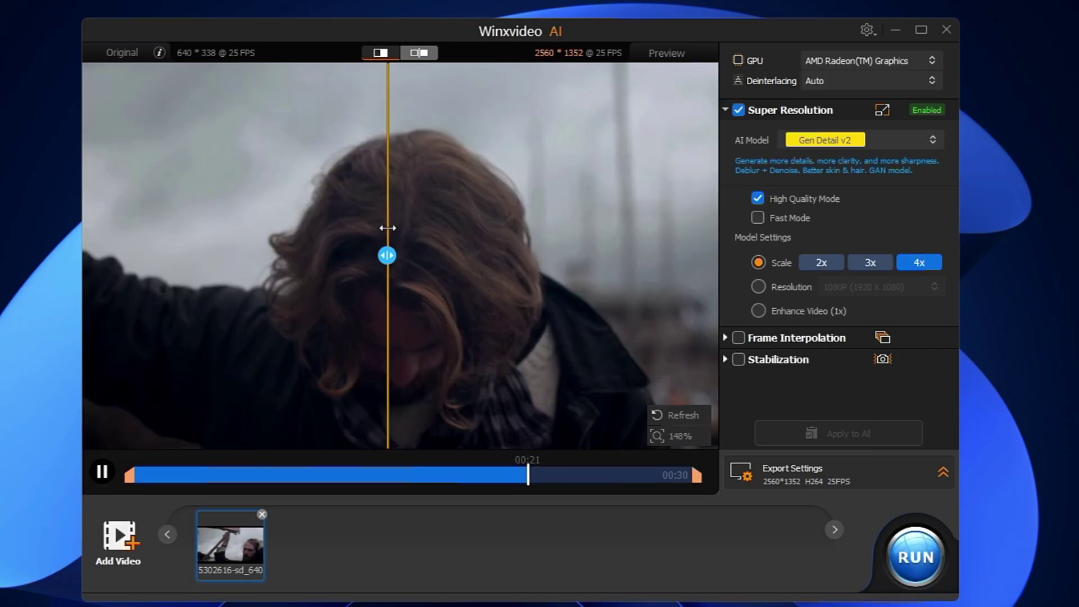
Compare both preview sides, then set the Super Resolution target to 4K (3840 X 2160).
drag(388, 227, 97, 194)
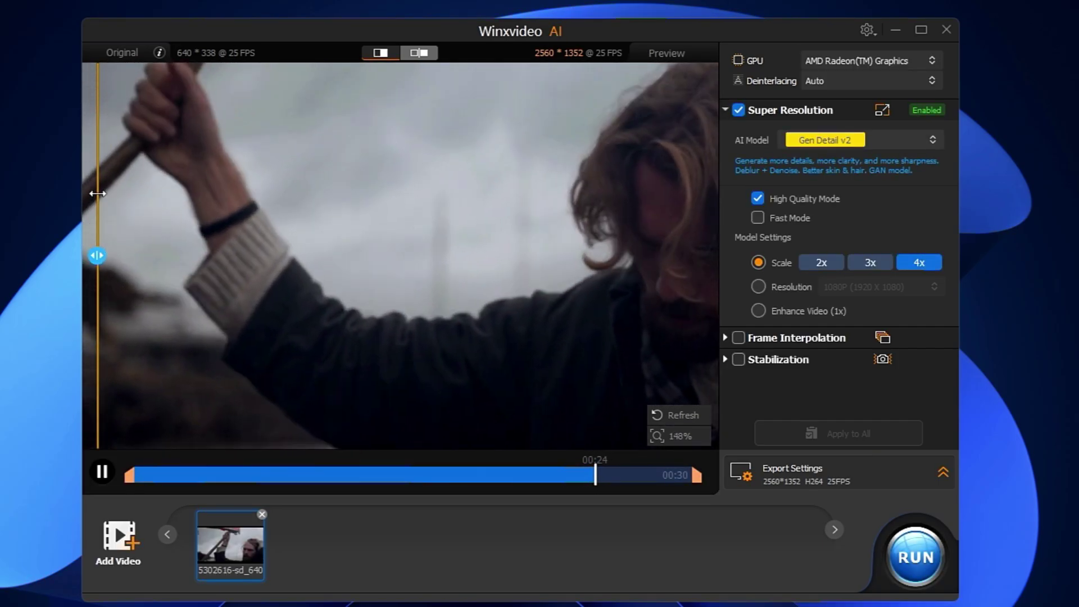
drag(97, 194, 449, 240)
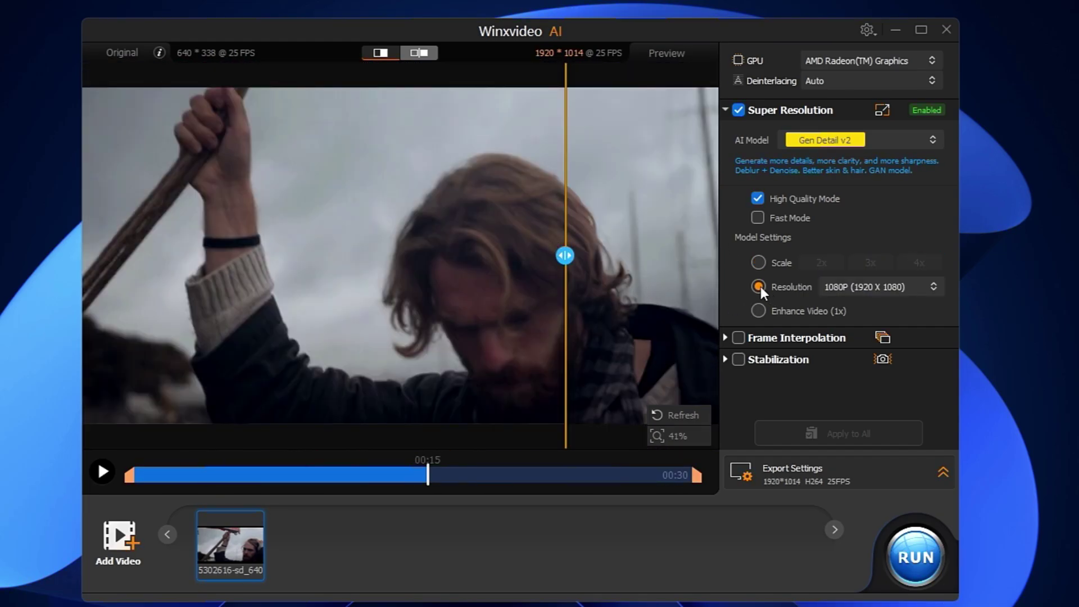
click(928, 285)
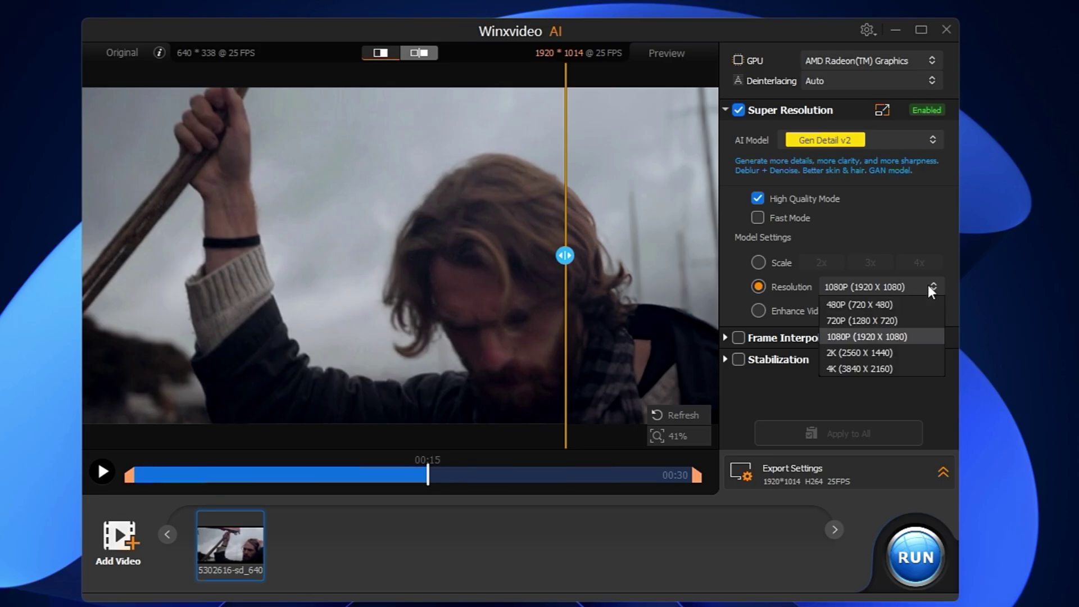
click(849, 368)
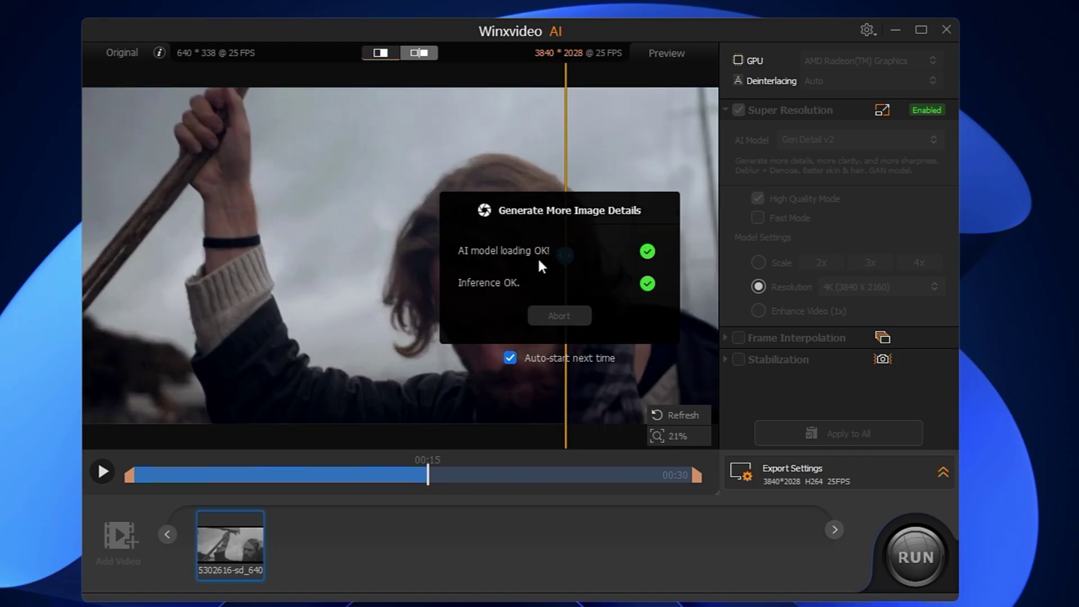
drag(566, 254, 273, 241)
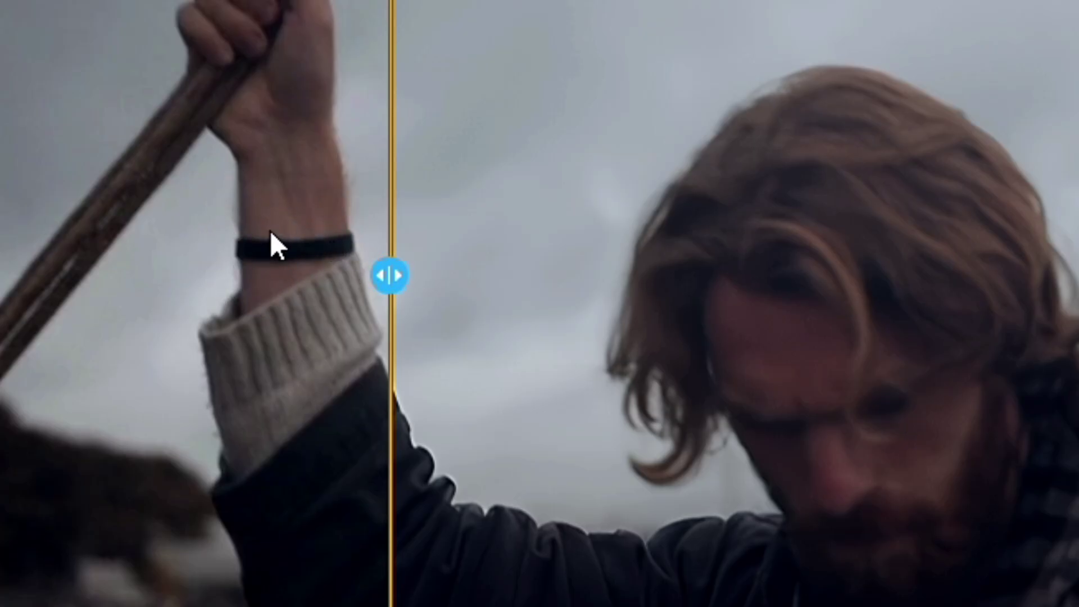
drag(391, 275, 186, 273)
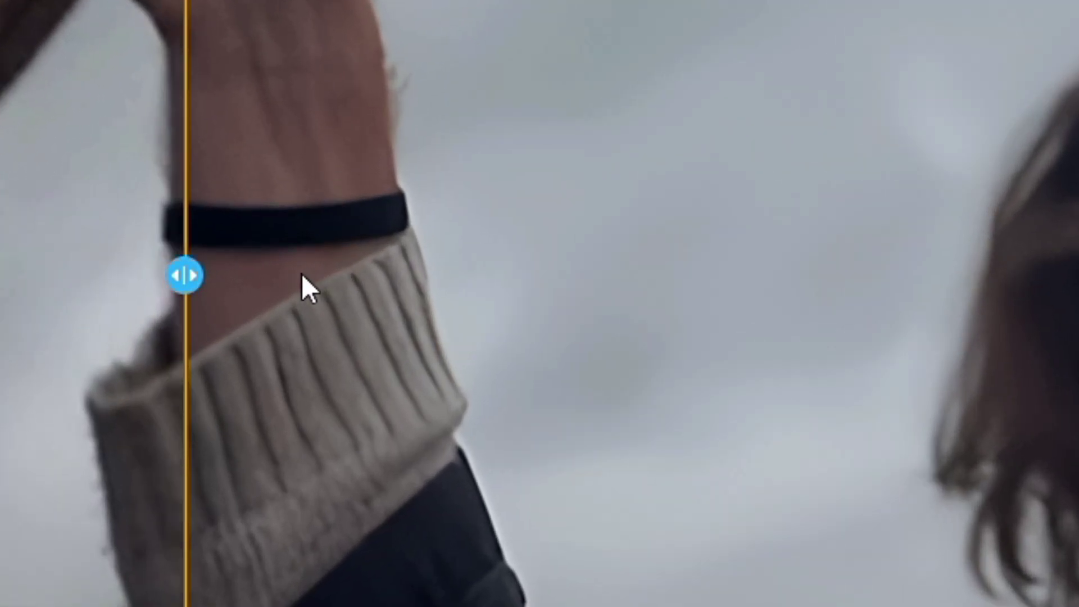
drag(186, 298, 144, 272)
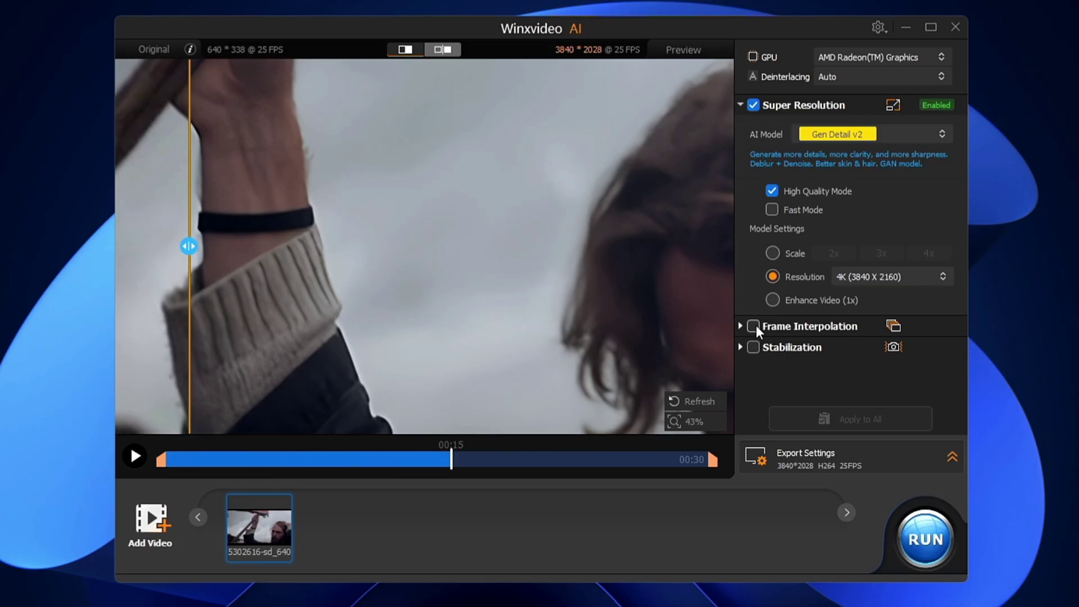
Start exporting the upscaled clip at 2560x1352.
click(741, 347)
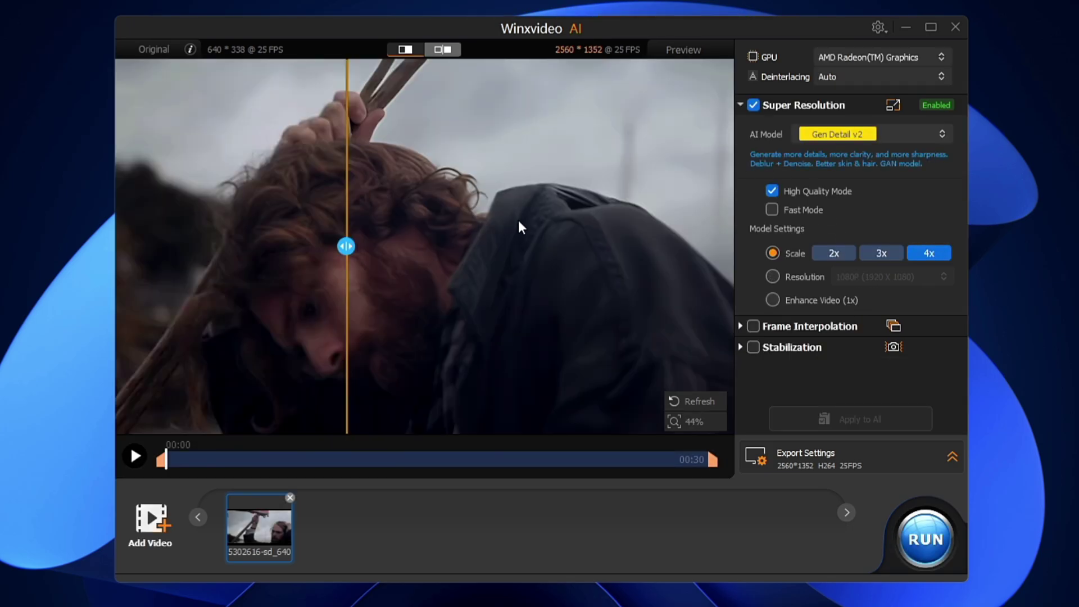
click(933, 540)
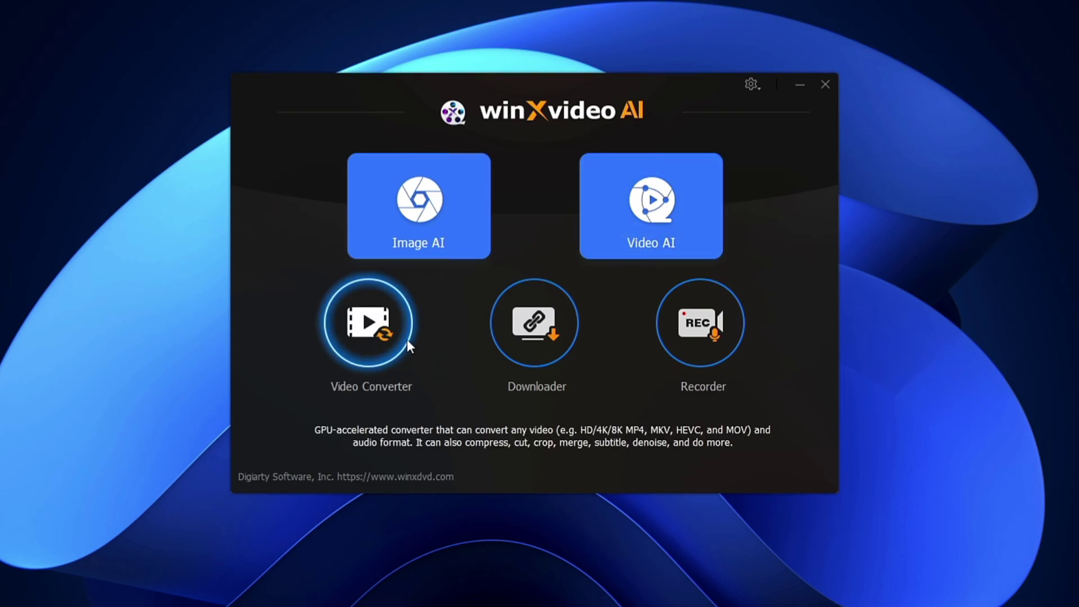
Add 5302616-sd_640_338_25fps.mp4 from Downloads to the Video Converter.
click(372, 332)
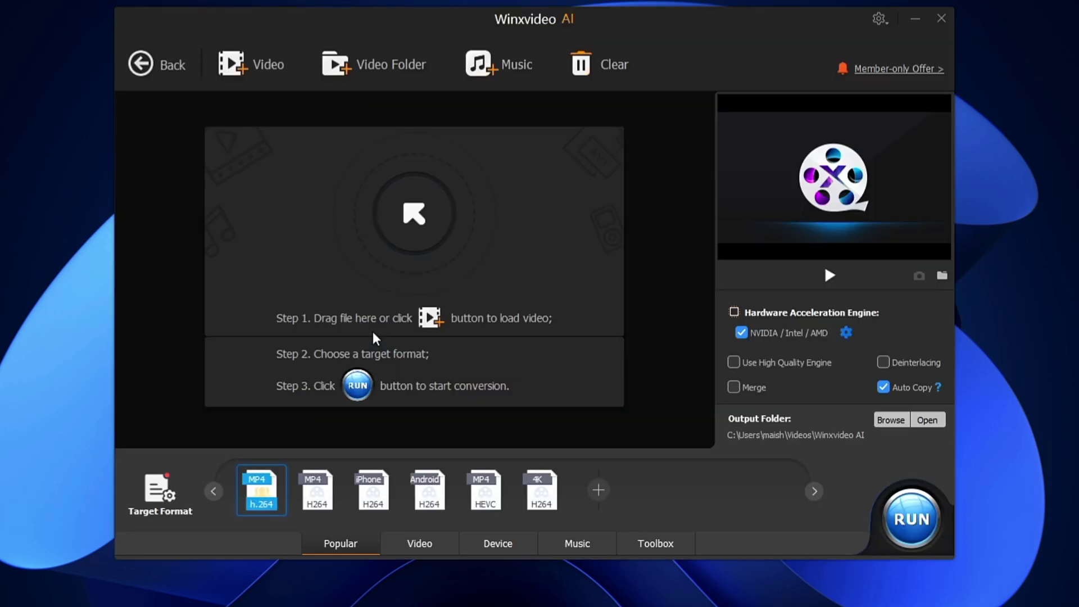
click(416, 215)
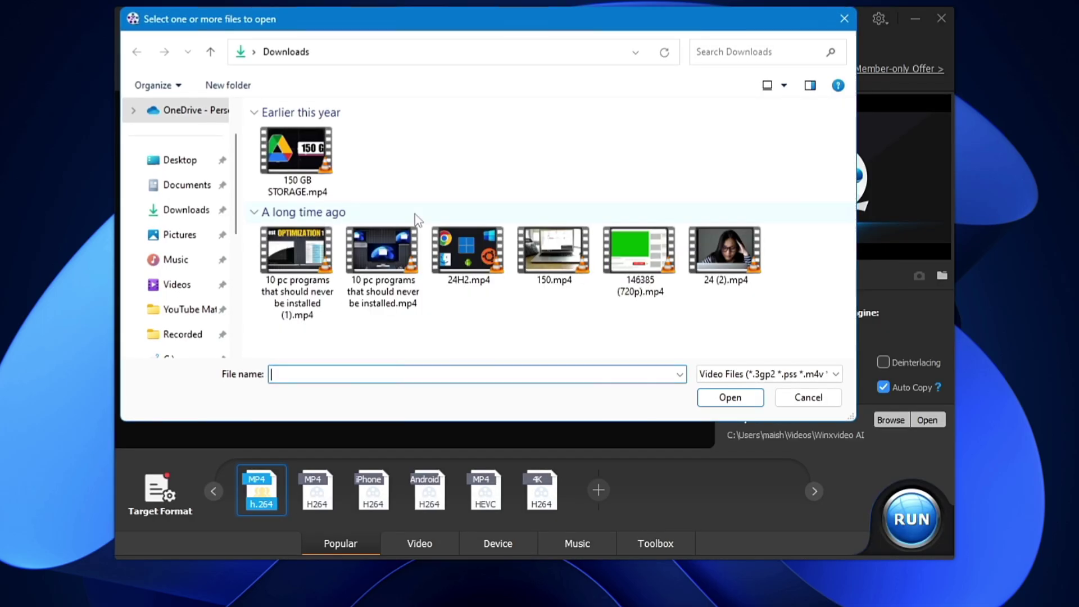
click(307, 278)
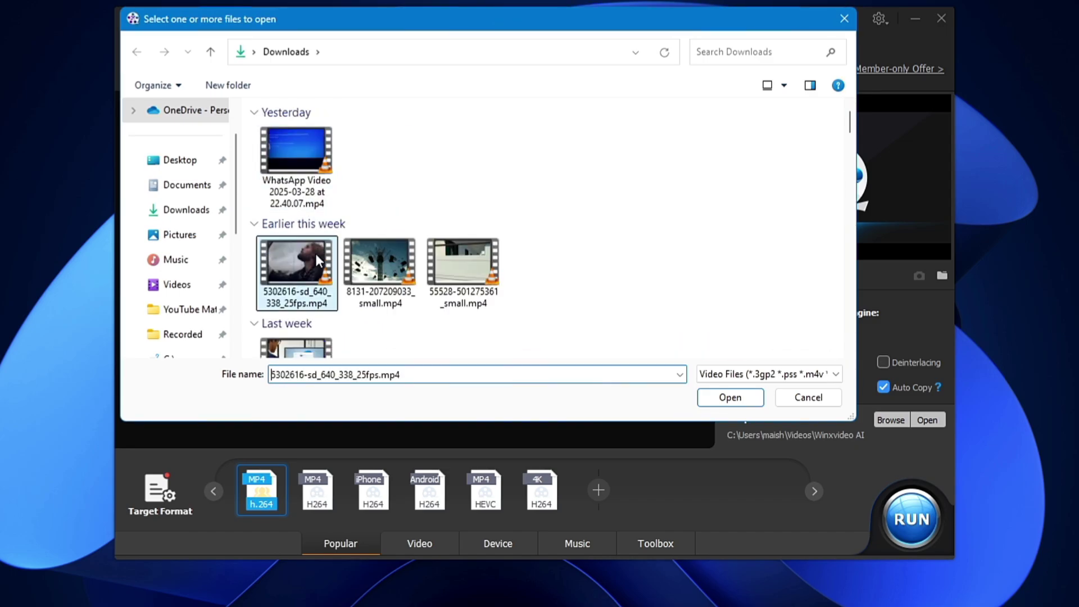
click(724, 397)
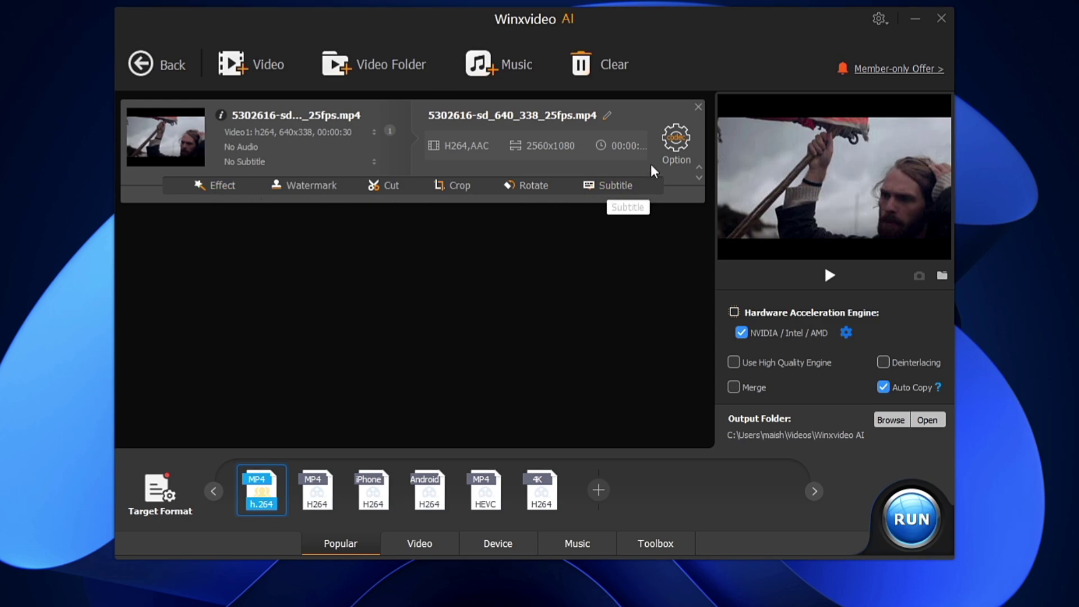
Set the MP4 output quality to Very High (CRF 8), keeping 25 fps, and confirm.
click(679, 143)
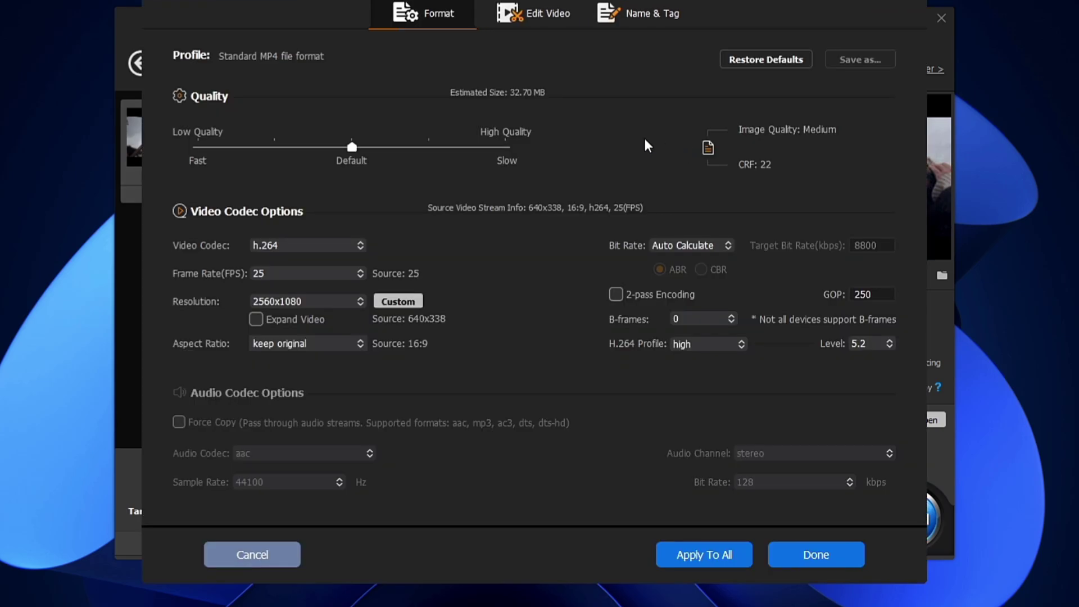
drag(360, 150, 483, 163)
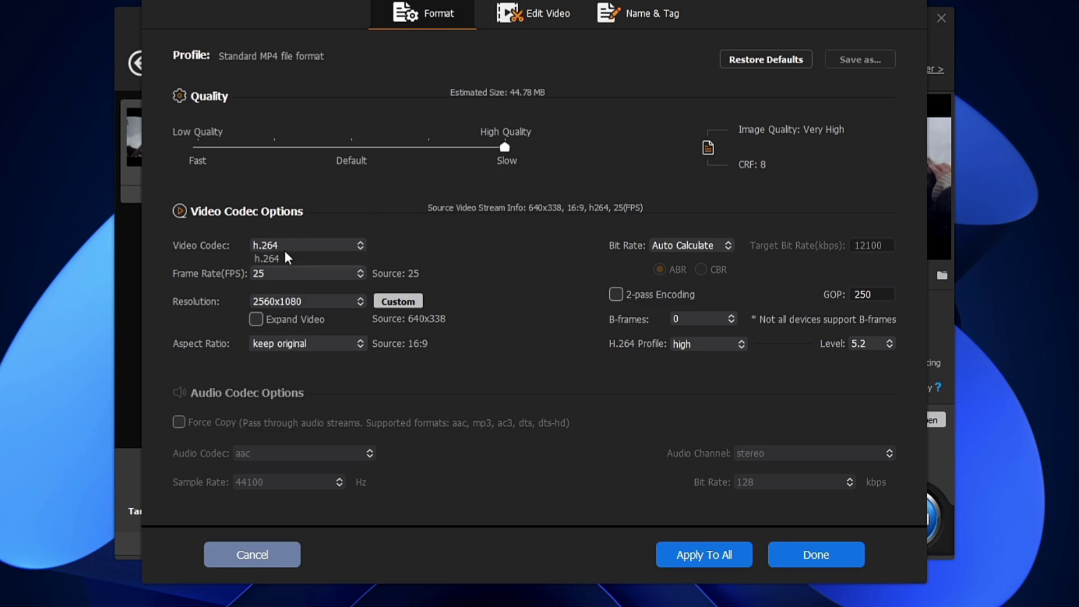
click(258, 275)
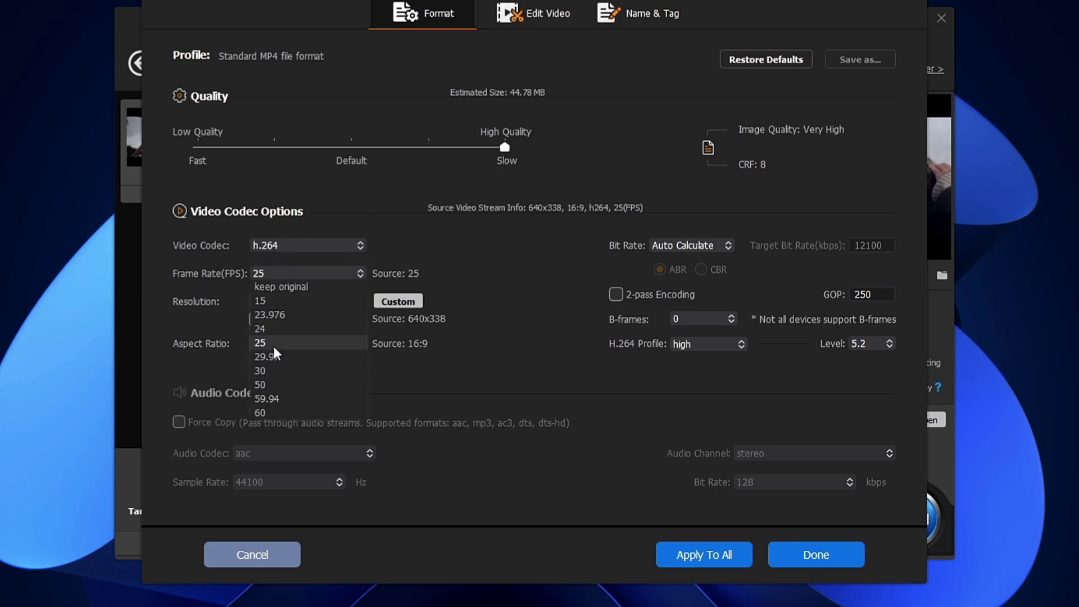
click(241, 315)
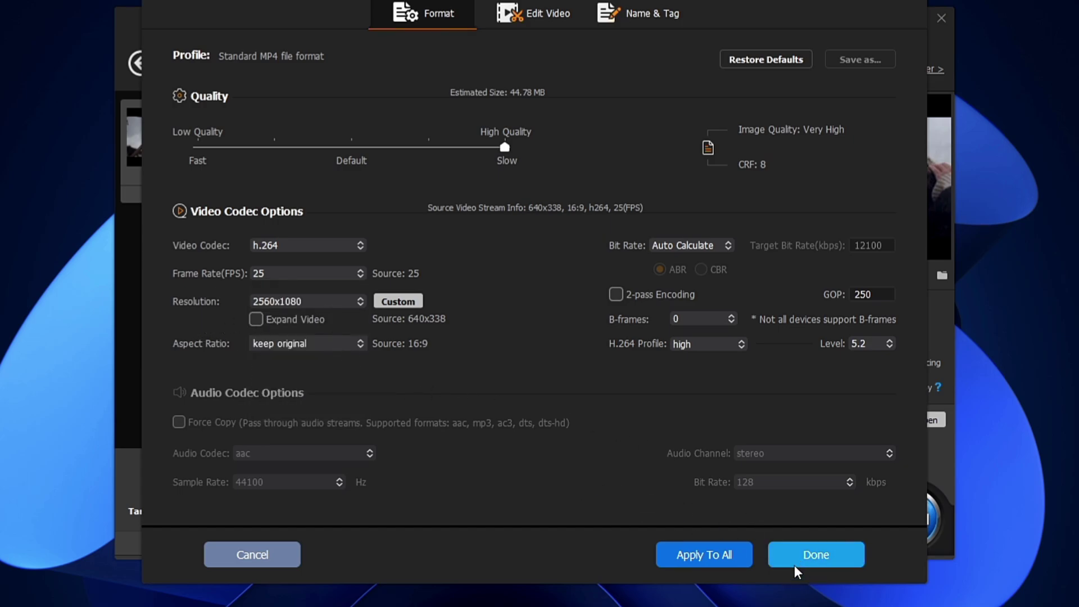
click(821, 560)
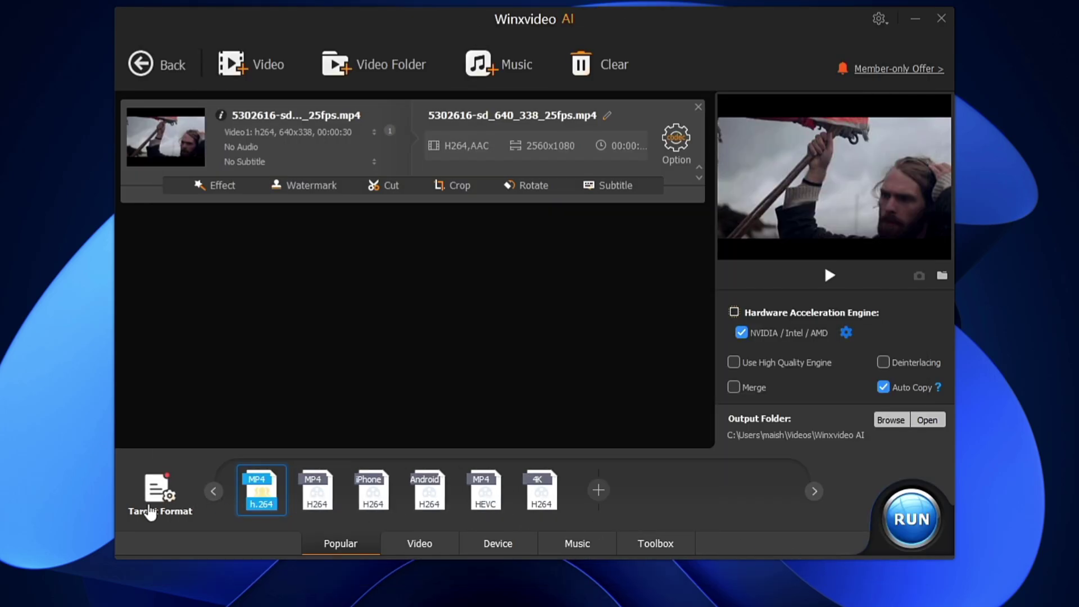
mouse_move(302, 510)
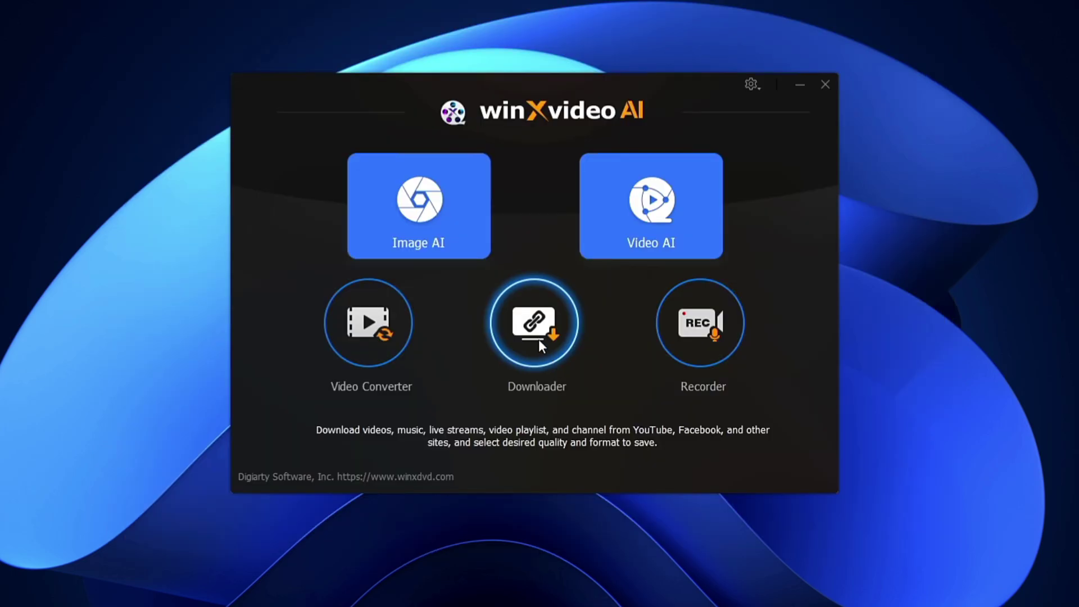
Analyze the pre-filled YouTube link in the Downloader to list its MP4 qualities.
click(538, 339)
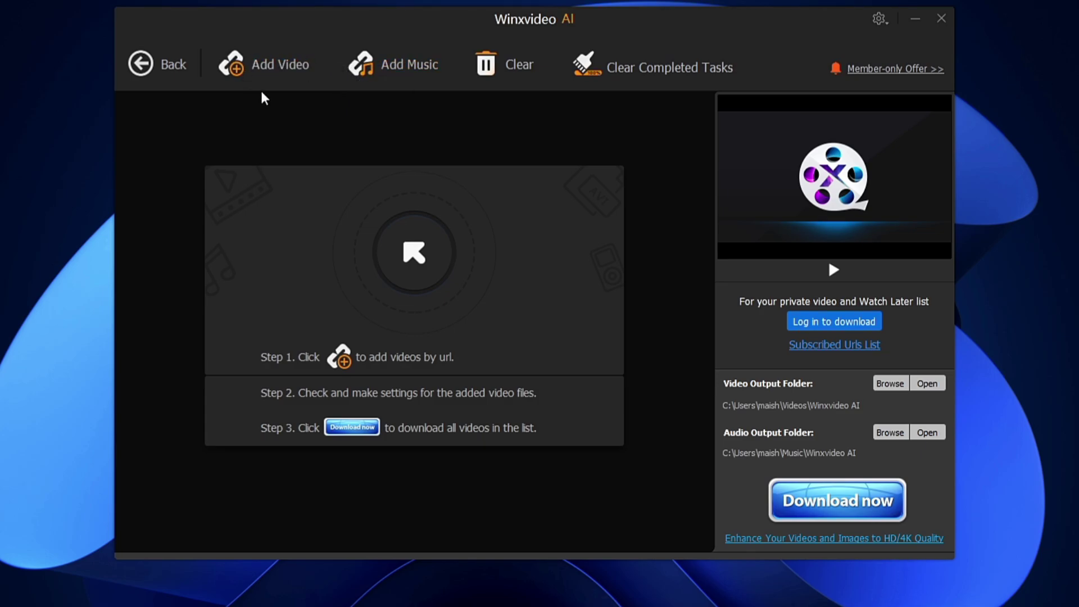
click(293, 68)
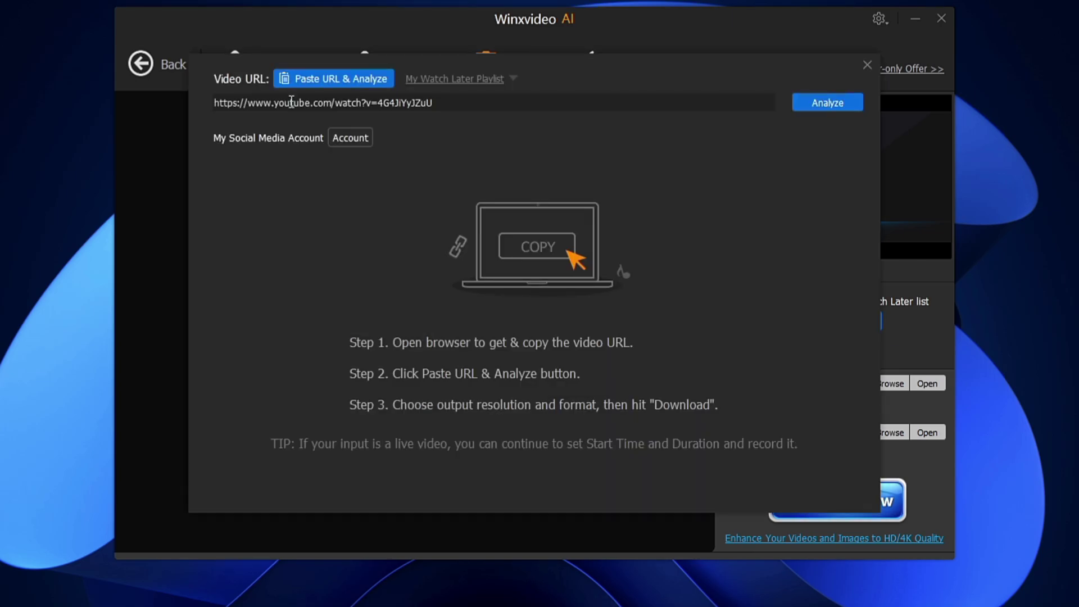
drag(434, 103, 210, 104)
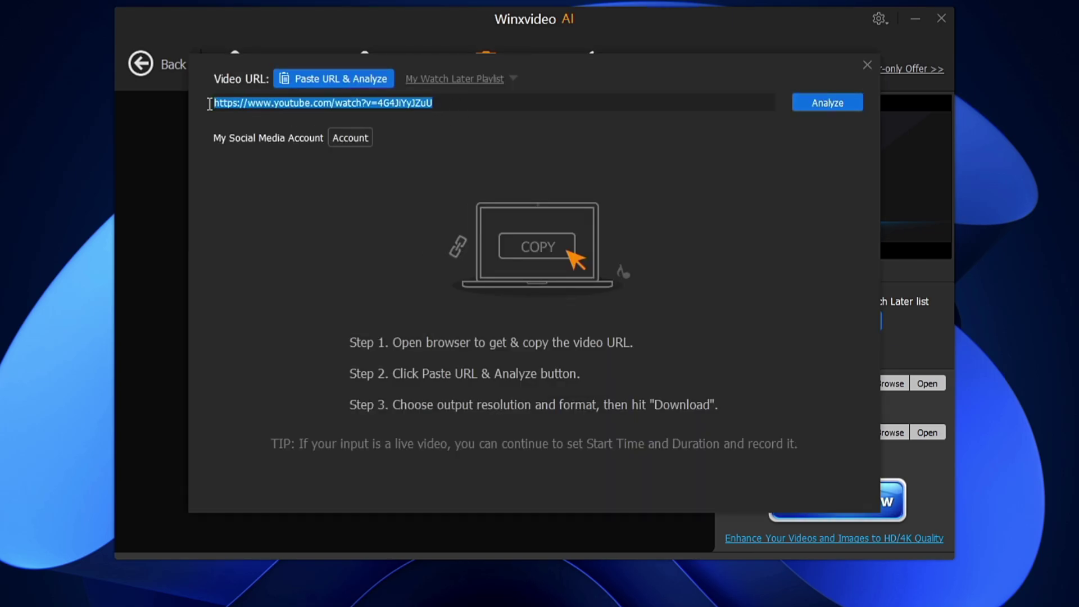
click(841, 106)
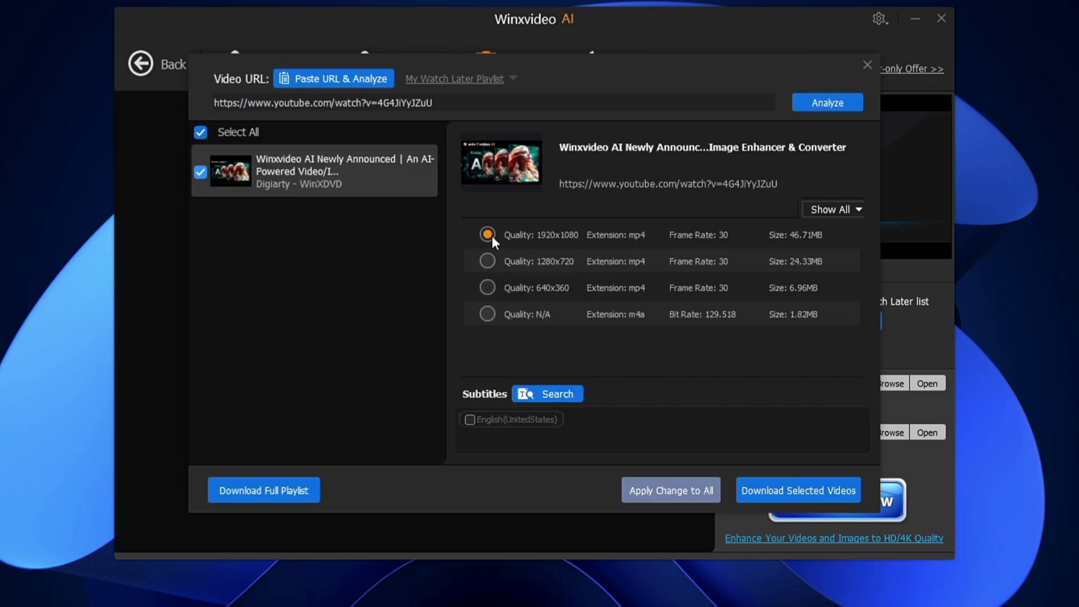
Queue the 1920x1080 MP4 YouTube video (46.71MB) for download.
click(800, 492)
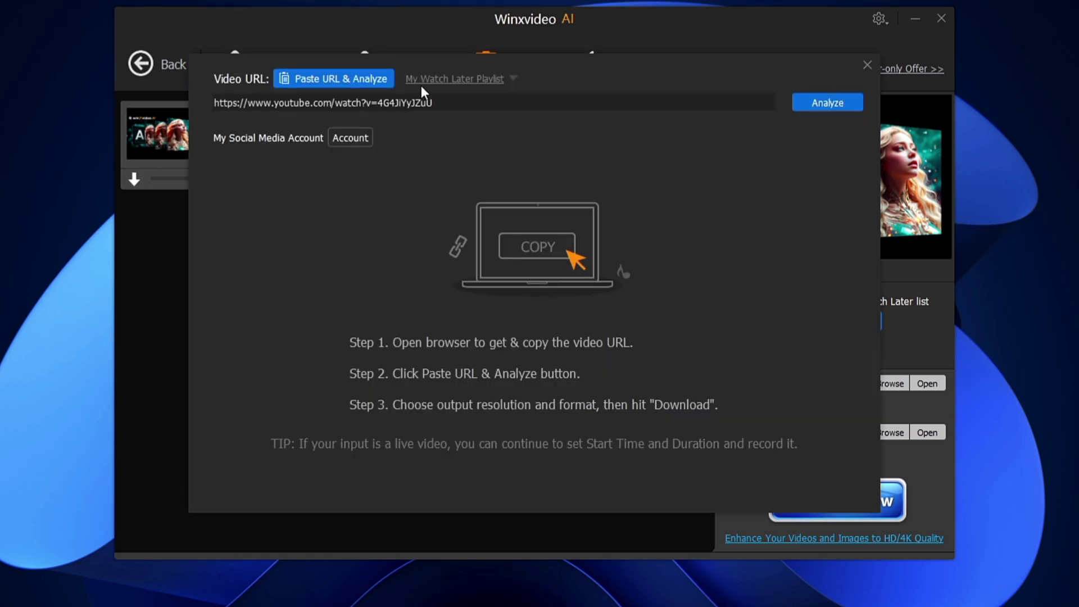
drag(454, 102, 186, 102)
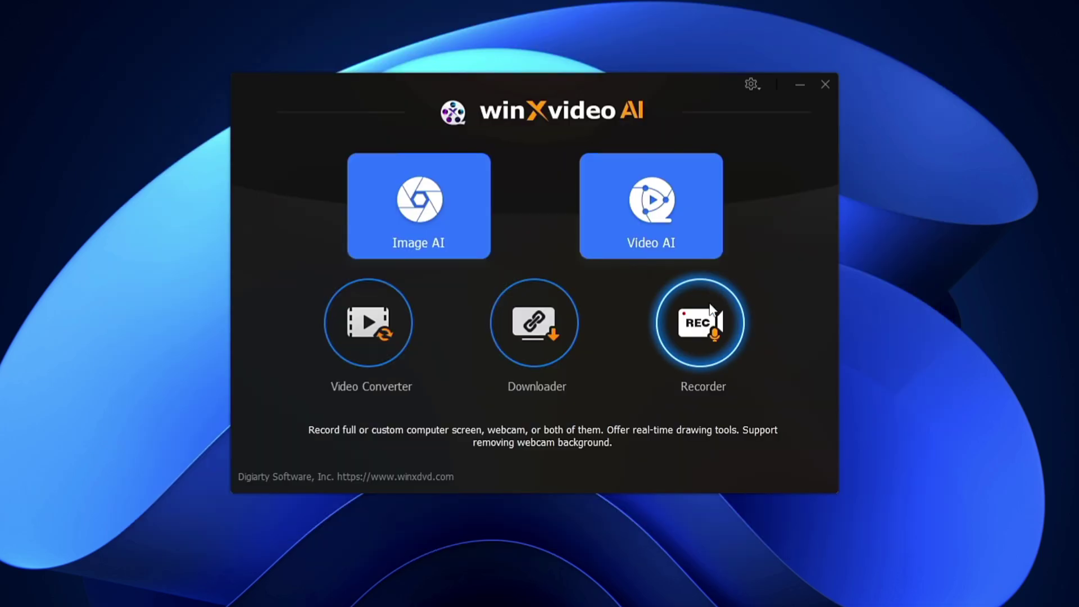
click(695, 326)
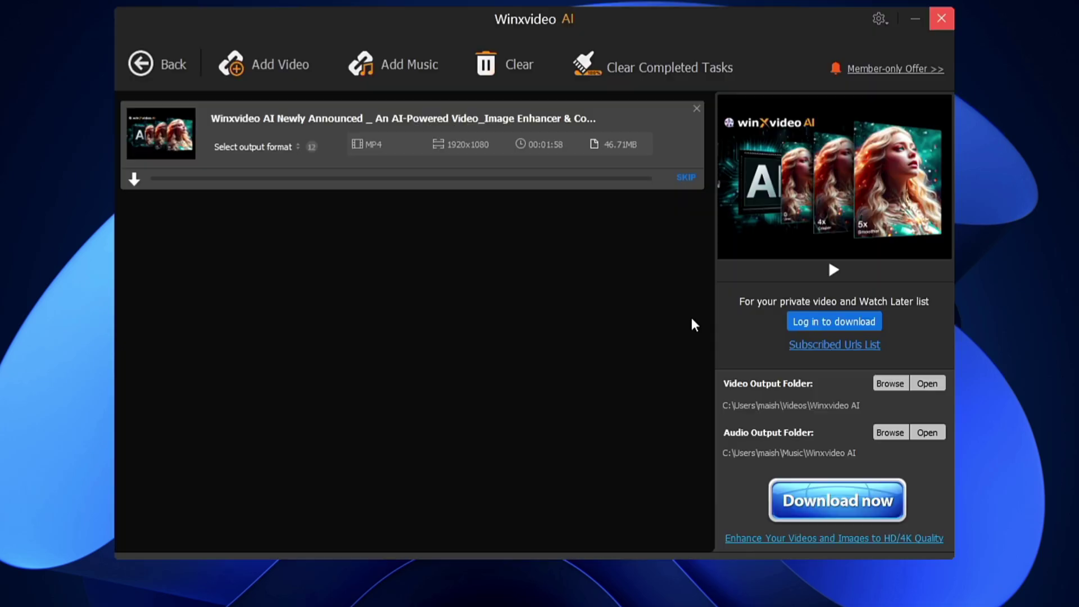